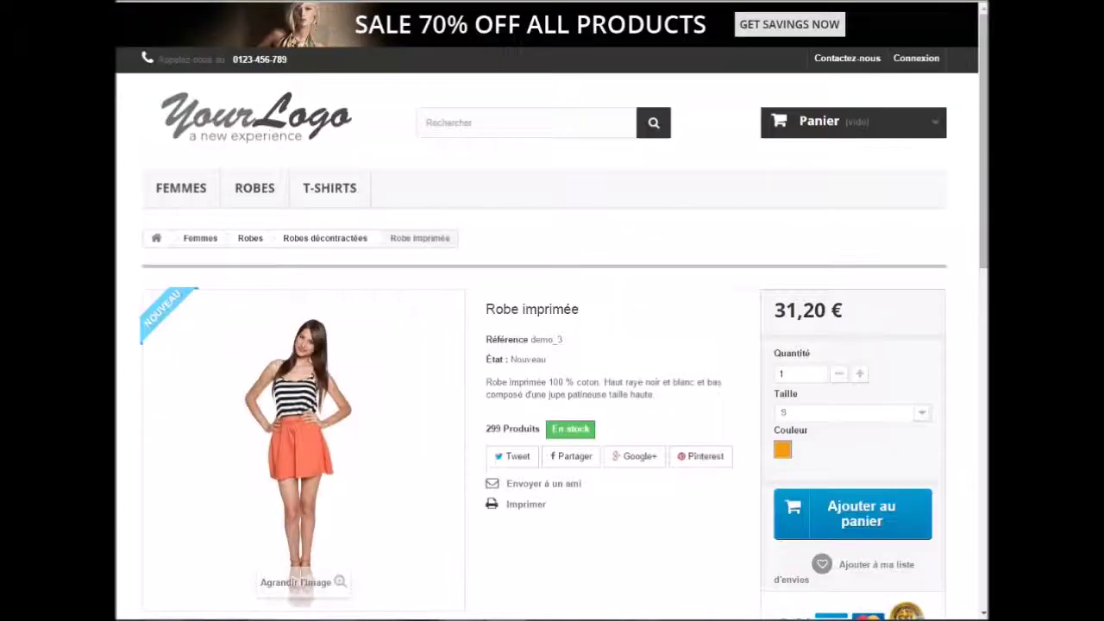
Step: Review the printed dress's product page, including its technical data sheet with compositions, styles and properties
{"action": "scroll", "coordinate": [459, 402], "scroll_direction": "down", "scroll_amount": 5}
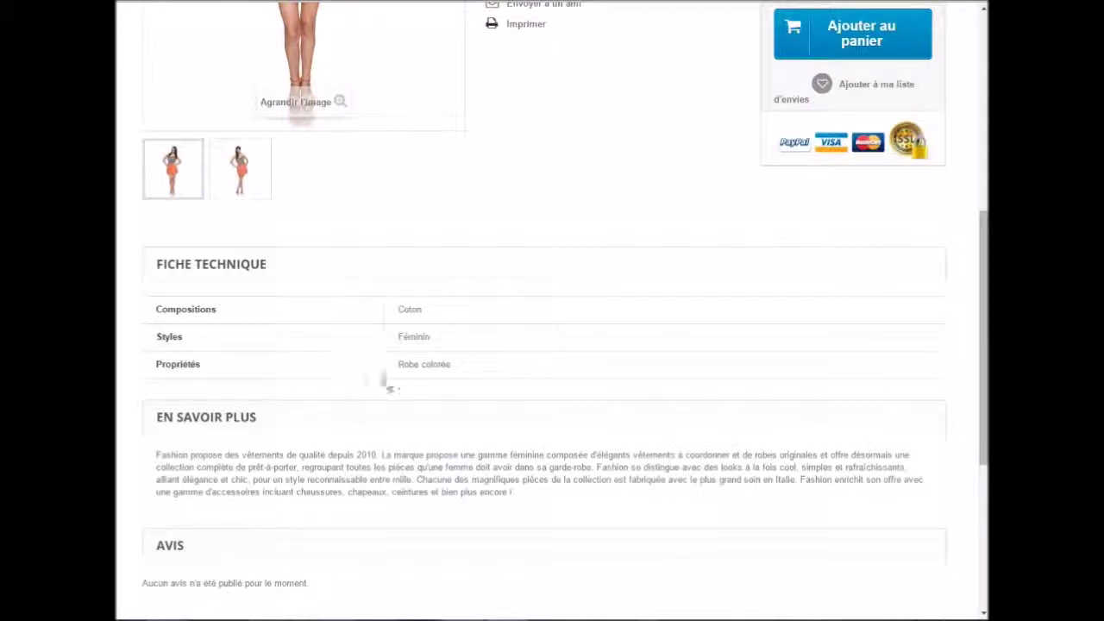
{"action": "scroll", "coordinate": [506, 418], "scroll_direction": "up", "scroll_amount": 3}
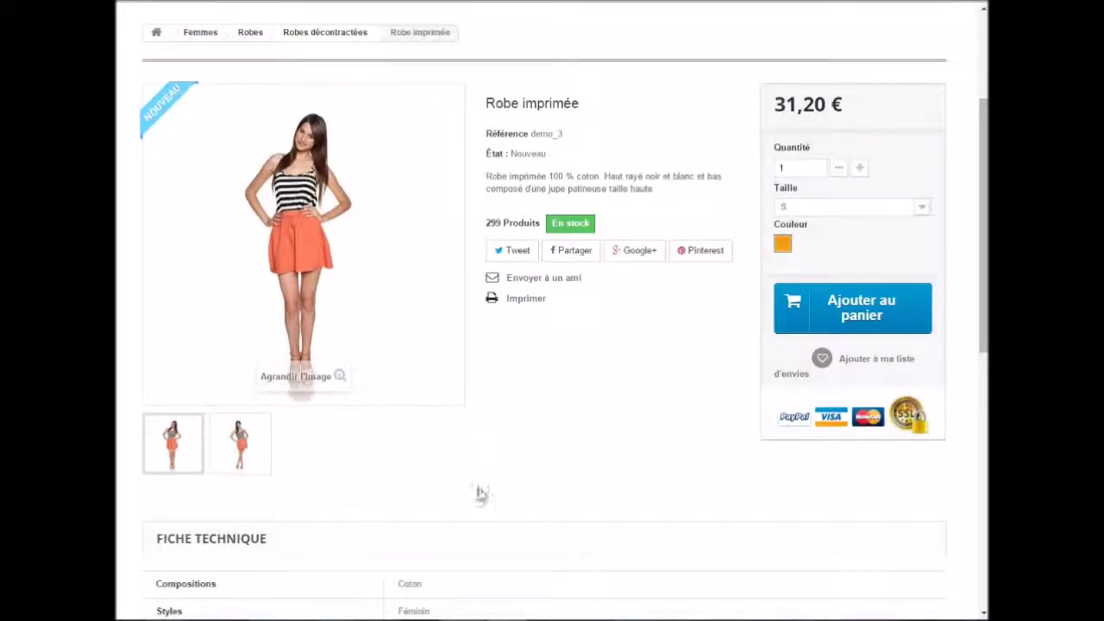
{"action": "scroll", "coordinate": [563, 477], "scroll_direction": "up", "scroll_amount": 2}
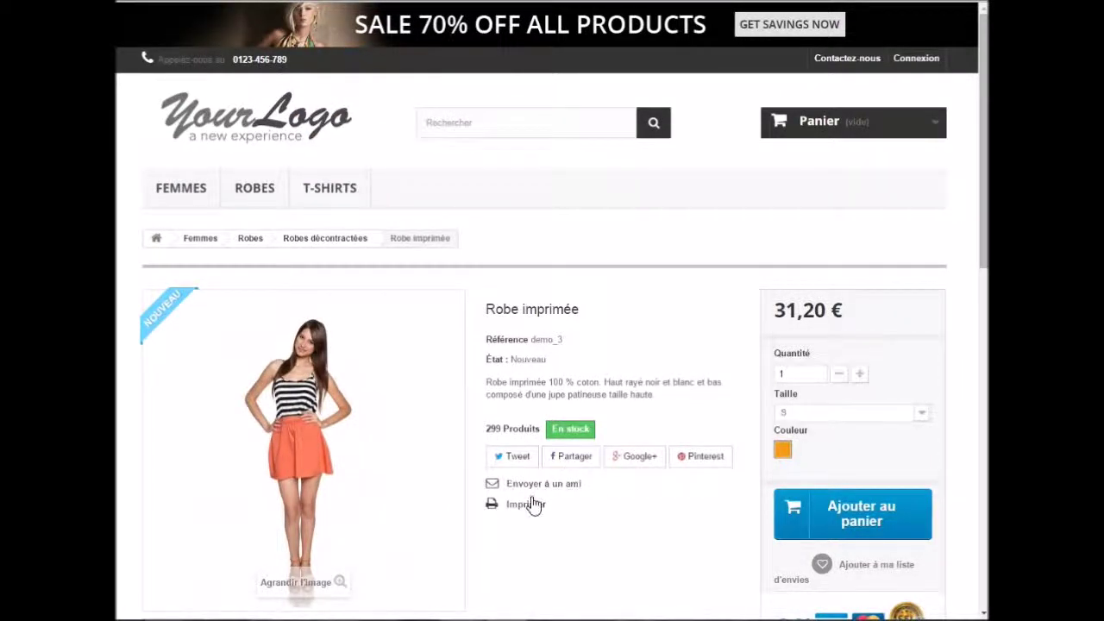
{"action": "scroll", "coordinate": [574, 591], "scroll_direction": "down", "scroll_amount": 2}
{"action": "scroll", "coordinate": [627, 574], "scroll_direction": "down", "scroll_amount": 2}
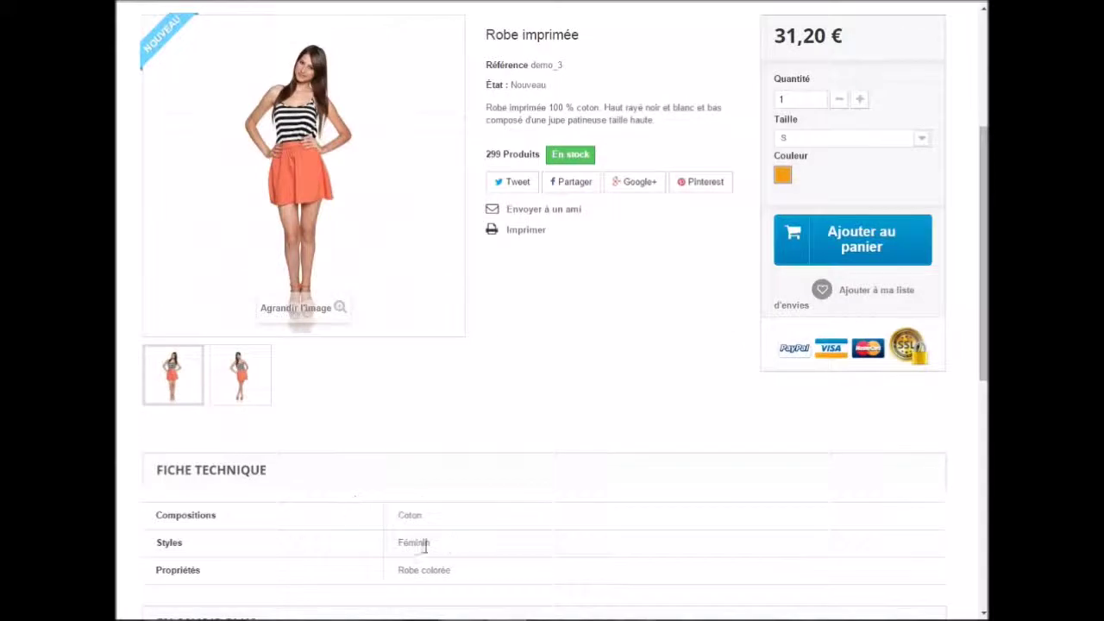
{"action": "scroll", "coordinate": [523, 509], "scroll_direction": "up", "scroll_amount": 4}
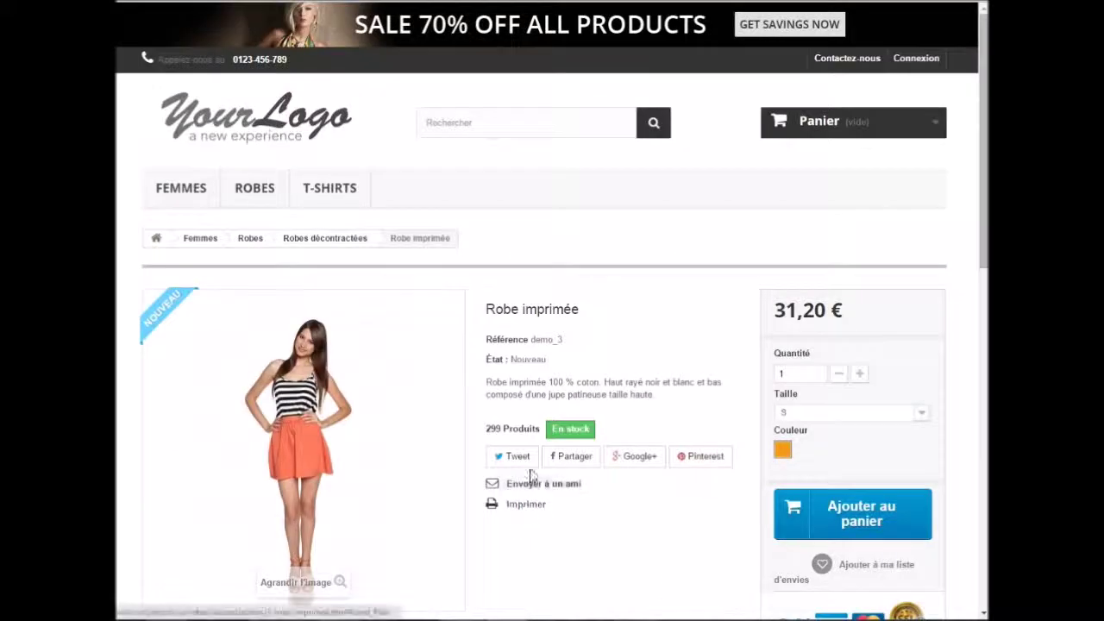
Step: From the Robes category, add the 61,19 € Robe imprimée and the Robe en mousseline imprimée to the product comparison
{"action": "left_click", "coordinate": [253, 195]}
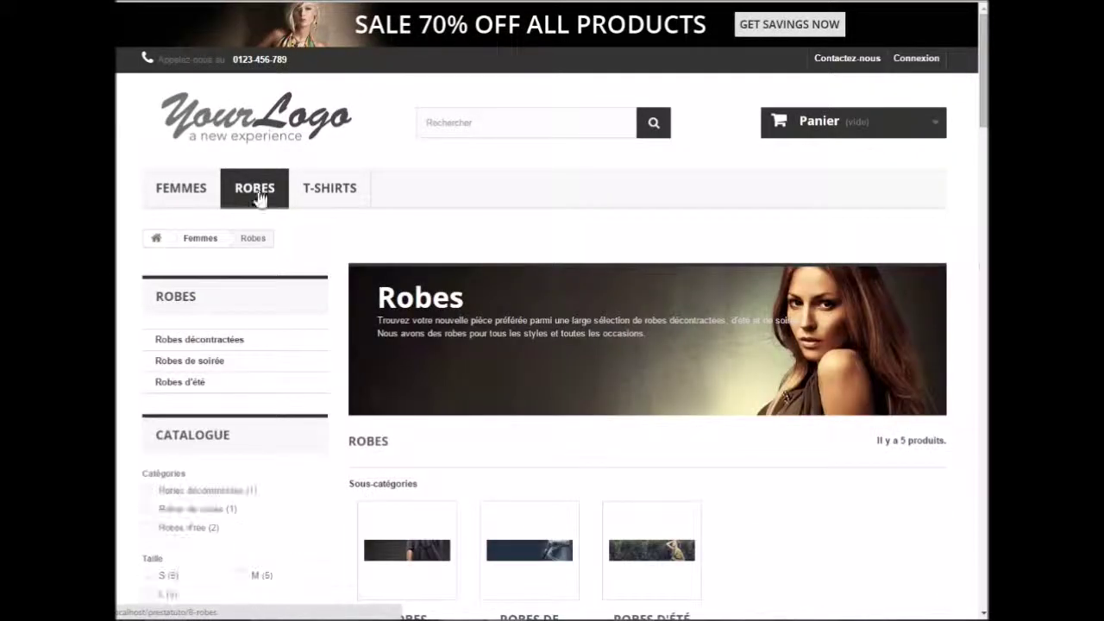
{"action": "scroll", "coordinate": [439, 389], "scroll_direction": "down", "scroll_amount": 9}
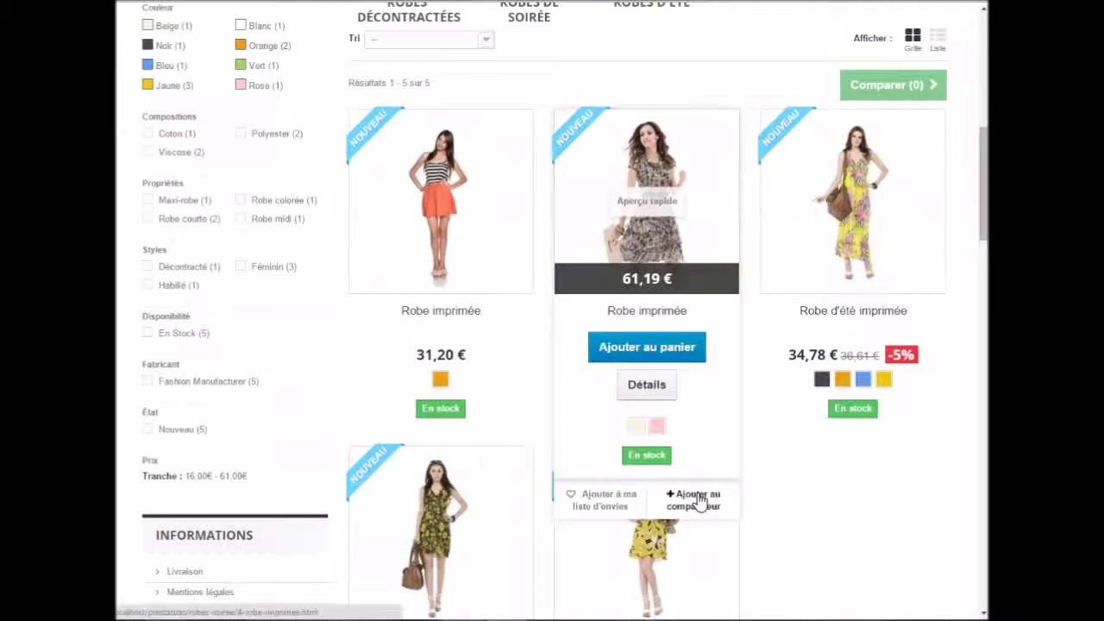
{"action": "left_click", "coordinate": [698, 500]}
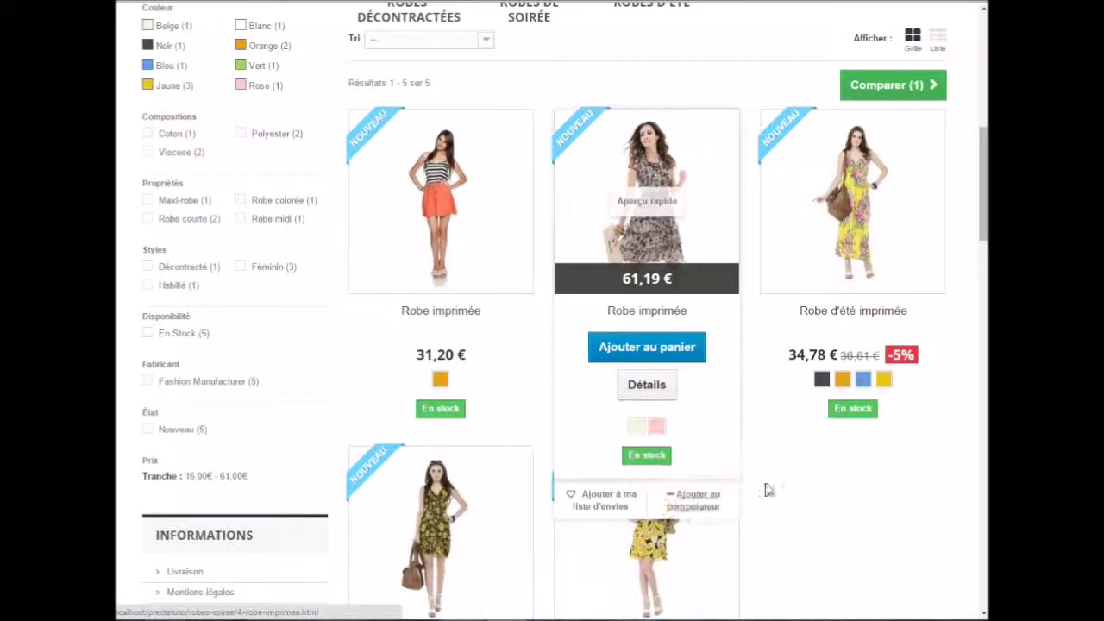
{"action": "scroll", "coordinate": [776, 492], "scroll_direction": "down", "scroll_amount": 3}
{"action": "scroll", "coordinate": [690, 561], "scroll_direction": "down", "scroll_amount": 2}
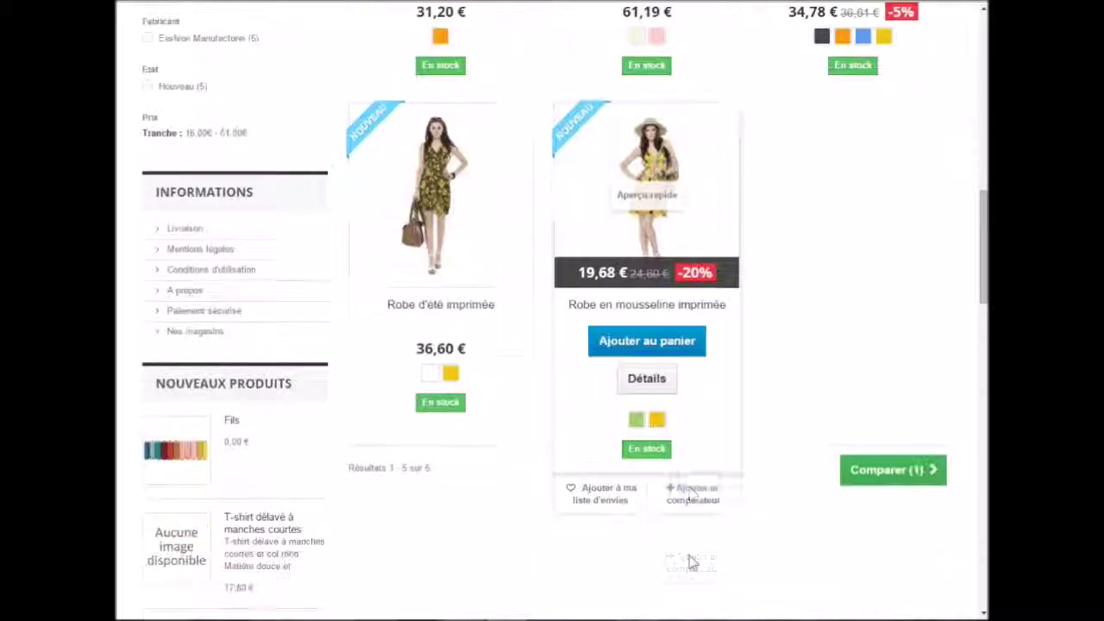
{"action": "mouse_move", "coordinate": [690, 500]}
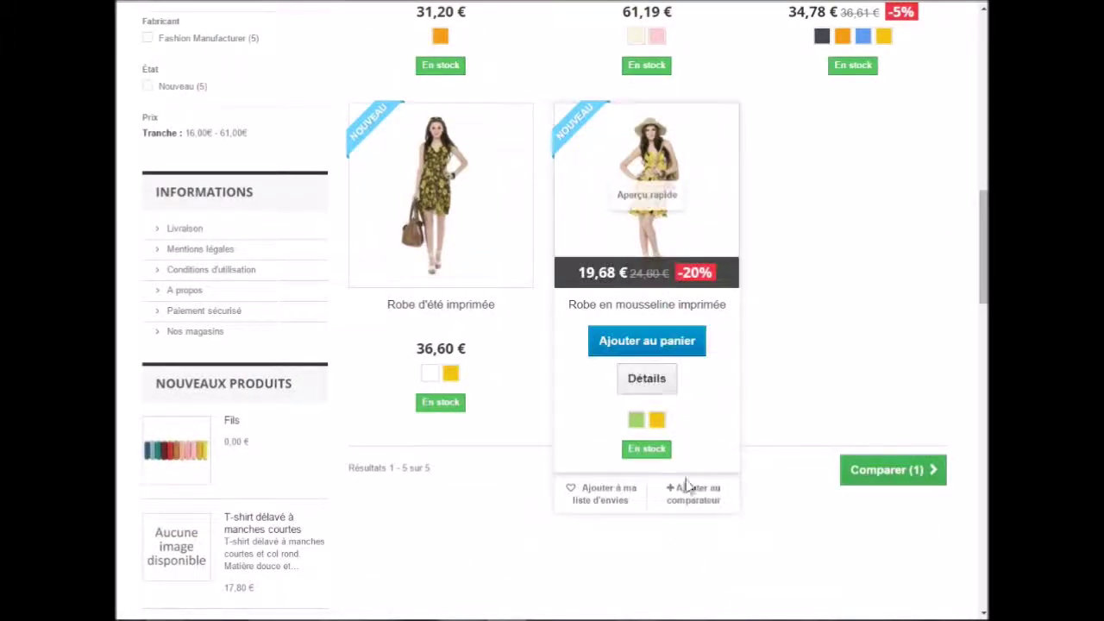
{"action": "left_click", "coordinate": [690, 499]}
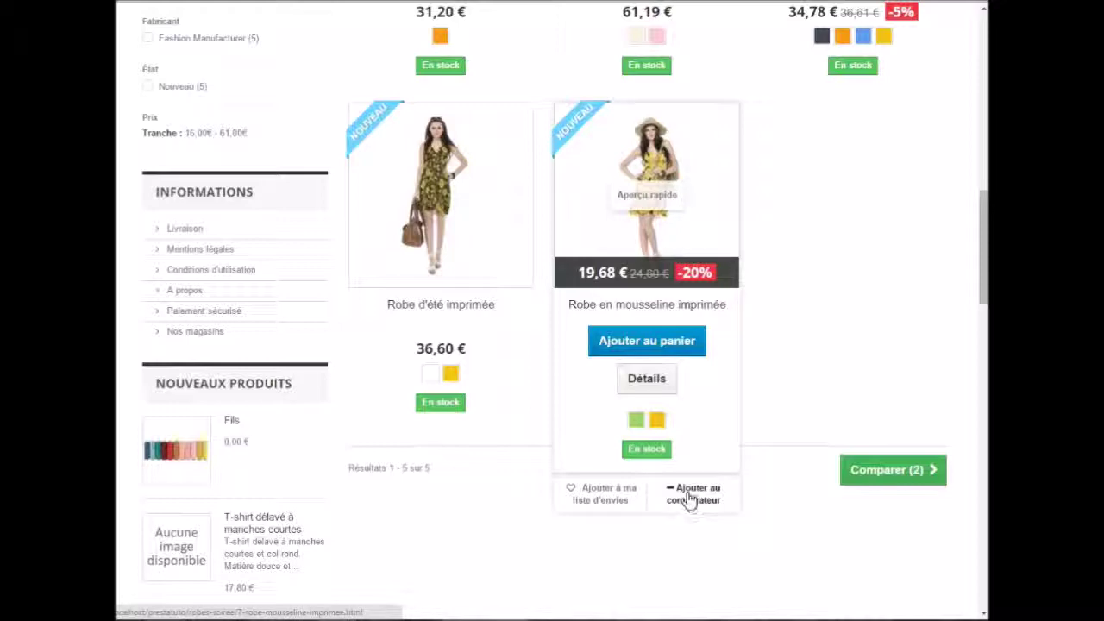
Step: Open the product comparison and examine the characteristics of the two dresses side by side
{"action": "scroll", "coordinate": [825, 357], "scroll_direction": "up", "scroll_amount": 4}
{"action": "left_click", "coordinate": [873, 26]}
{"action": "scroll", "coordinate": [515, 385], "scroll_direction": "down", "scroll_amount": 3}
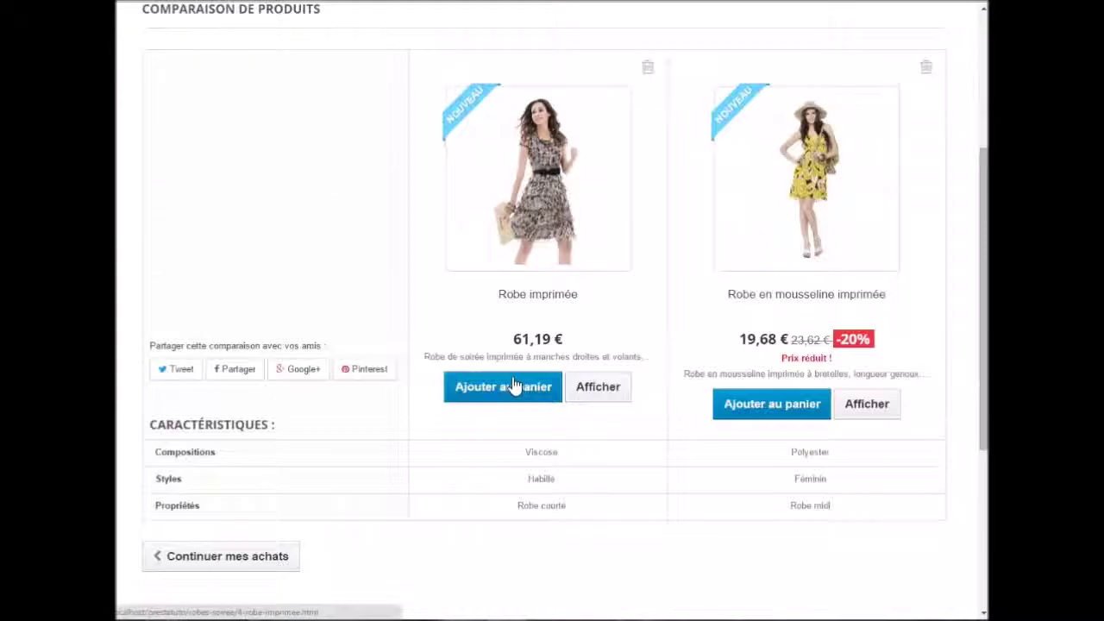
{"action": "scroll", "coordinate": [514, 386], "scroll_direction": "down", "scroll_amount": 1}
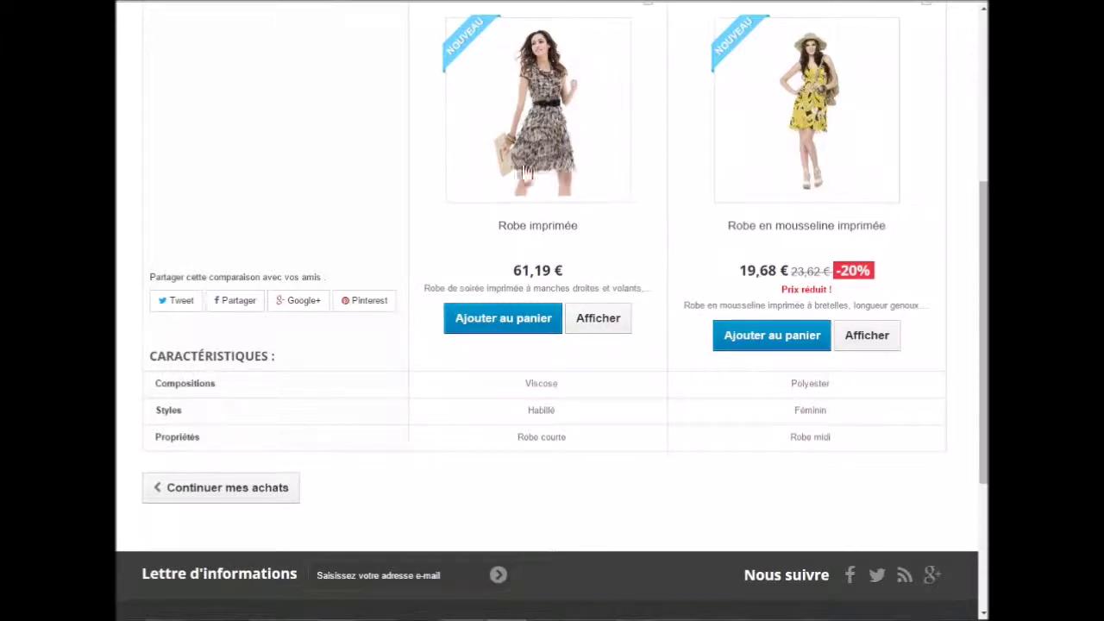
{"action": "scroll", "coordinate": [702, 214], "scroll_direction": "up", "scroll_amount": 2}
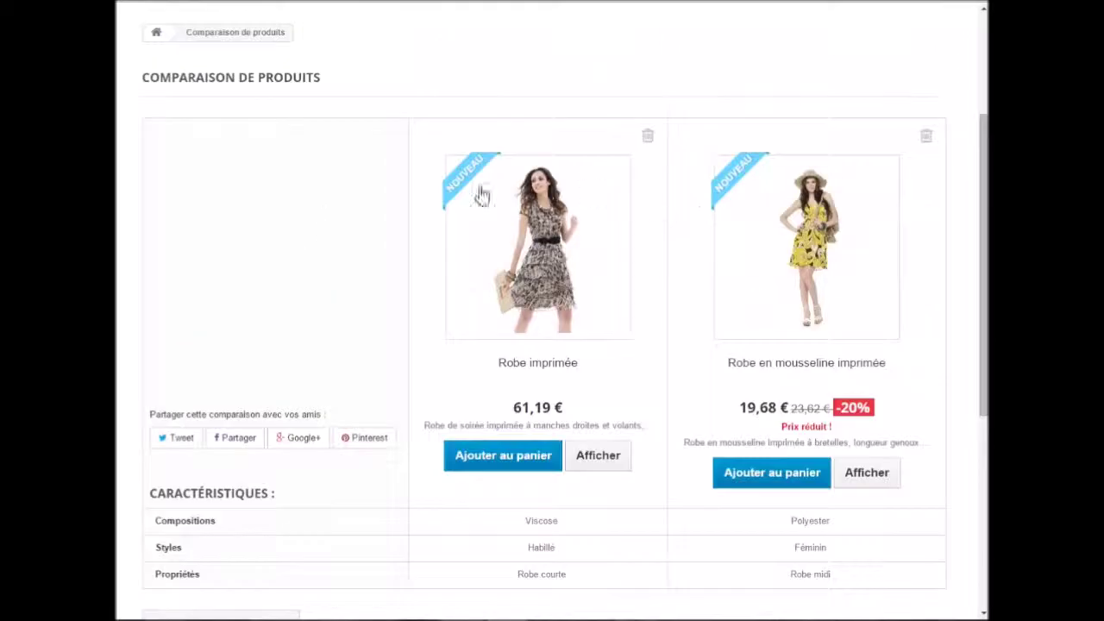
{"action": "scroll", "coordinate": [660, 397], "scroll_direction": "down", "scroll_amount": 2}
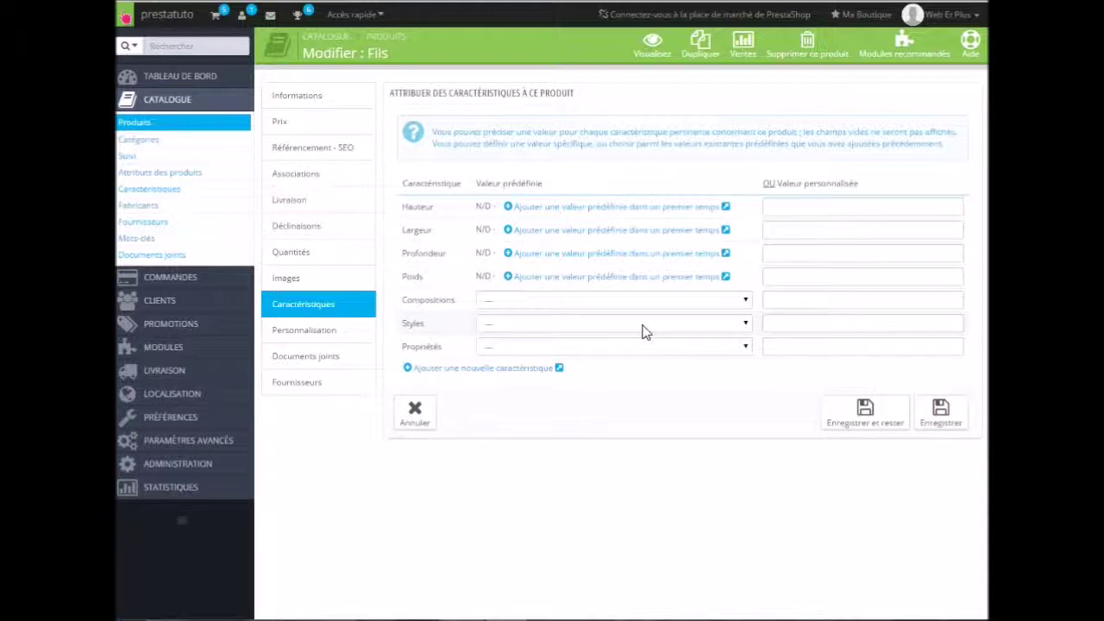
Step: Create and save a new product feature named "Longuer du fils", leaving its URL and title tag empty
{"action": "left_click", "coordinate": [135, 193]}
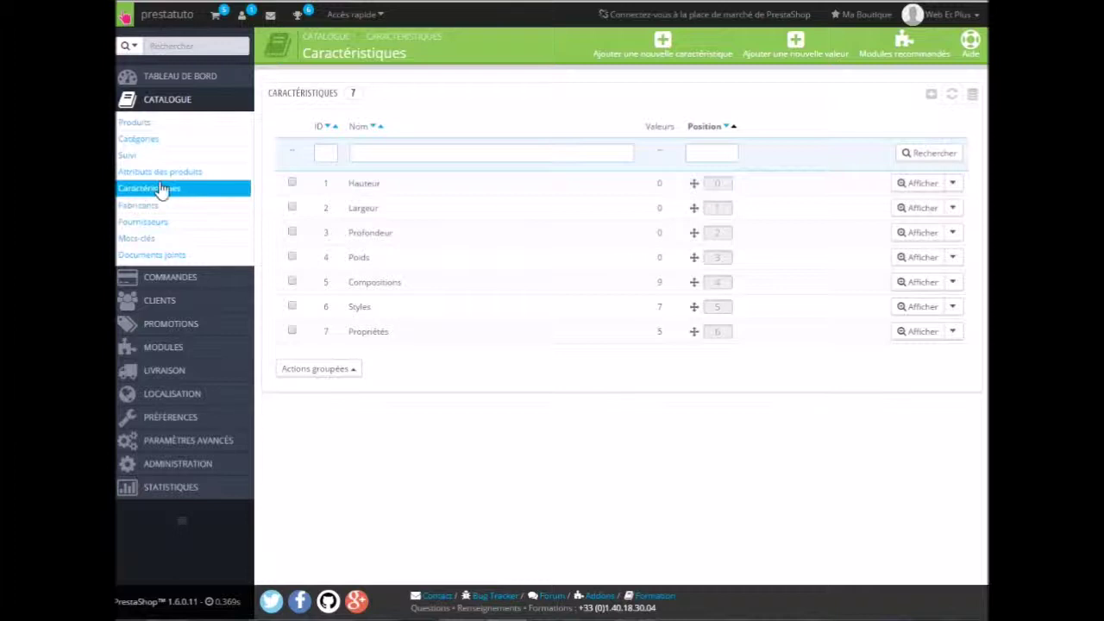
{"action": "left_click", "coordinate": [931, 96]}
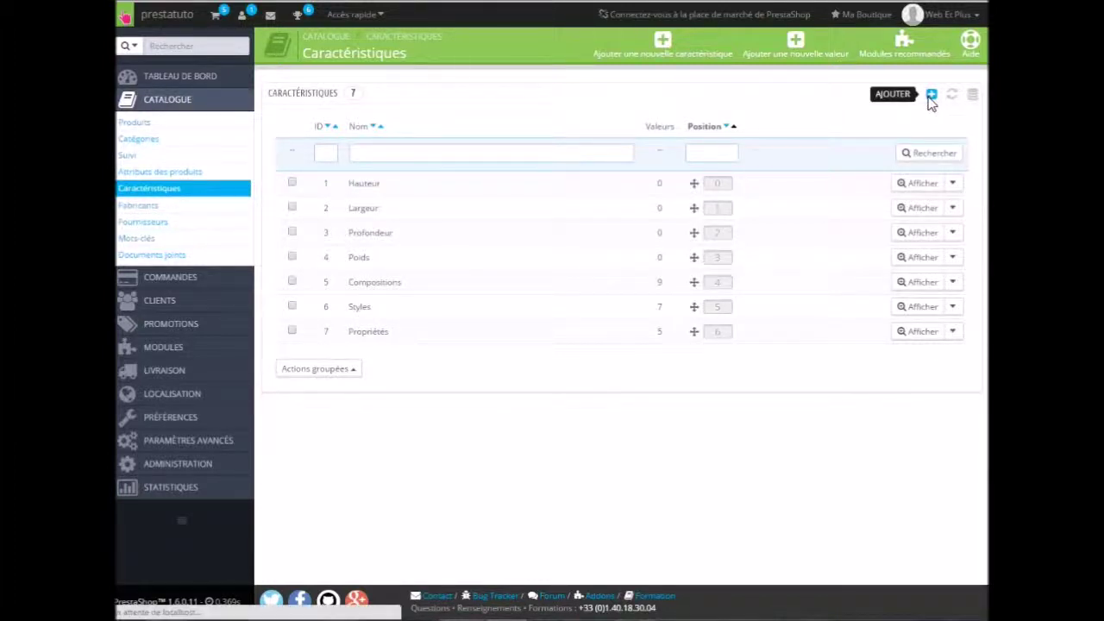
{"action": "left_click", "coordinate": [509, 123]}
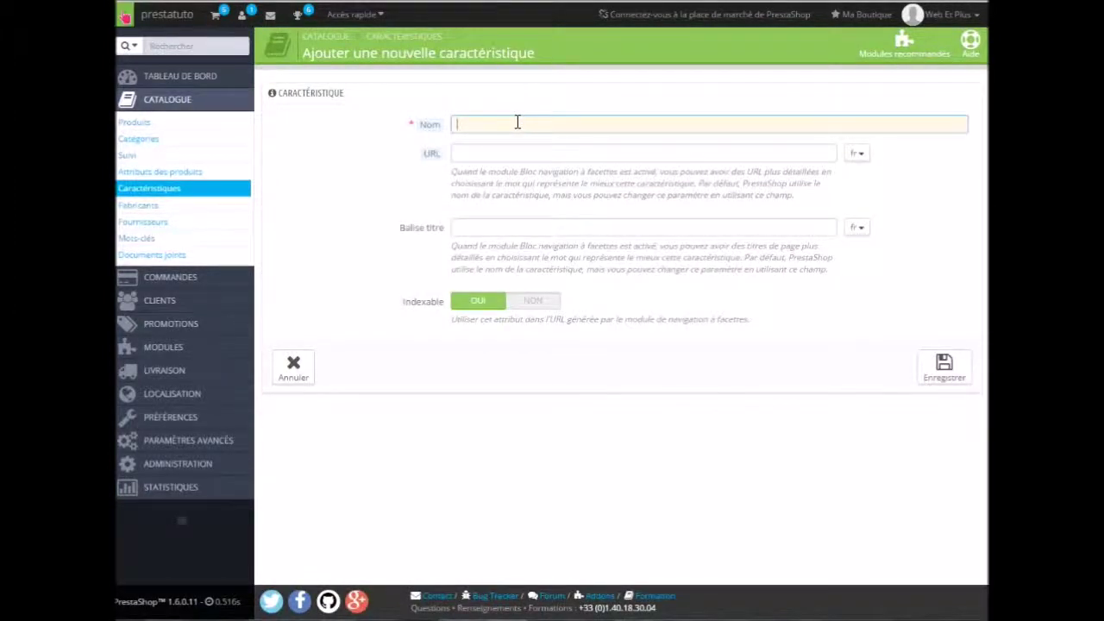
{"action": "type", "text": "Longuer du fils"}
{"action": "left_click", "coordinate": [491, 154]}
{"action": "left_click", "coordinate": [479, 227]}
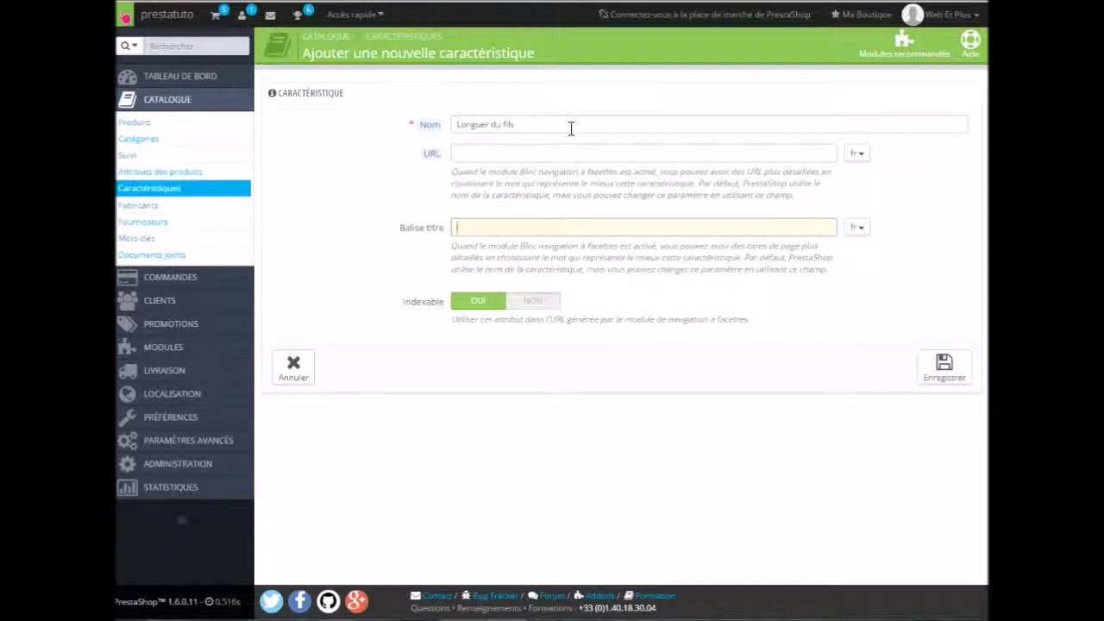
{"action": "left_click", "coordinate": [960, 385]}
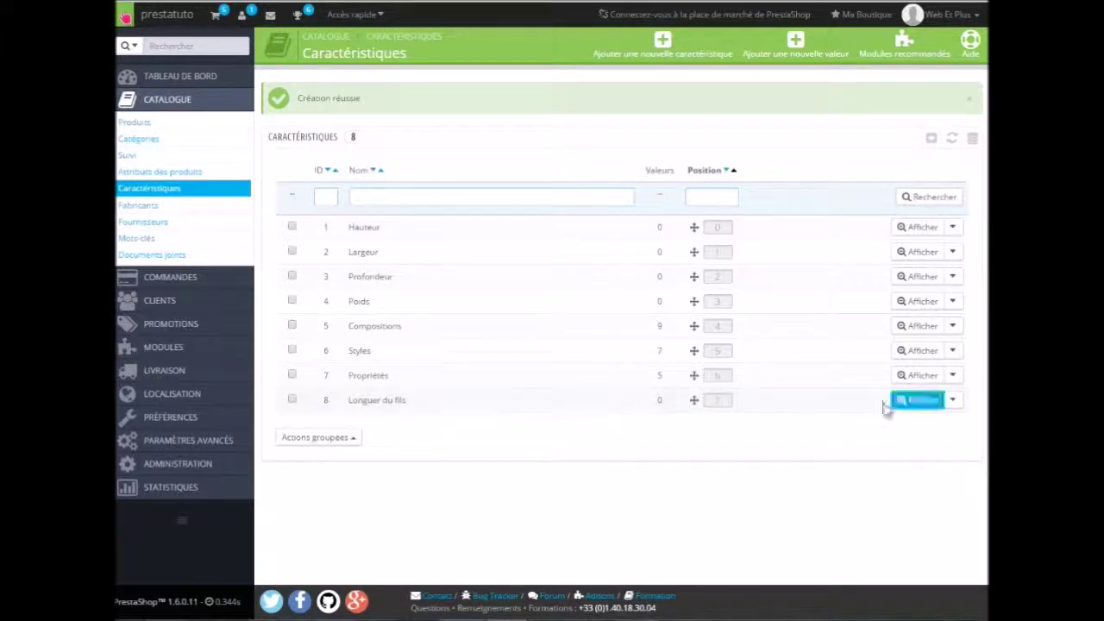
Step: Add the predefined values 0-100m, 100-200m and 200-300m to the "Longuer du fils" feature
{"action": "left_click", "coordinate": [393, 403]}
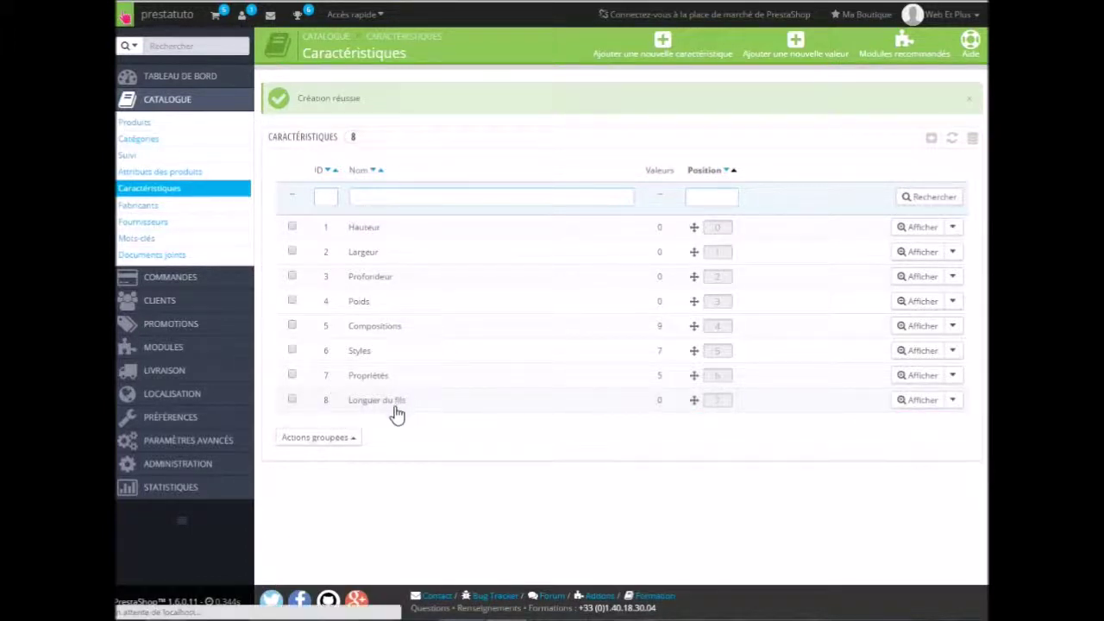
{"action": "left_click", "coordinate": [930, 96]}
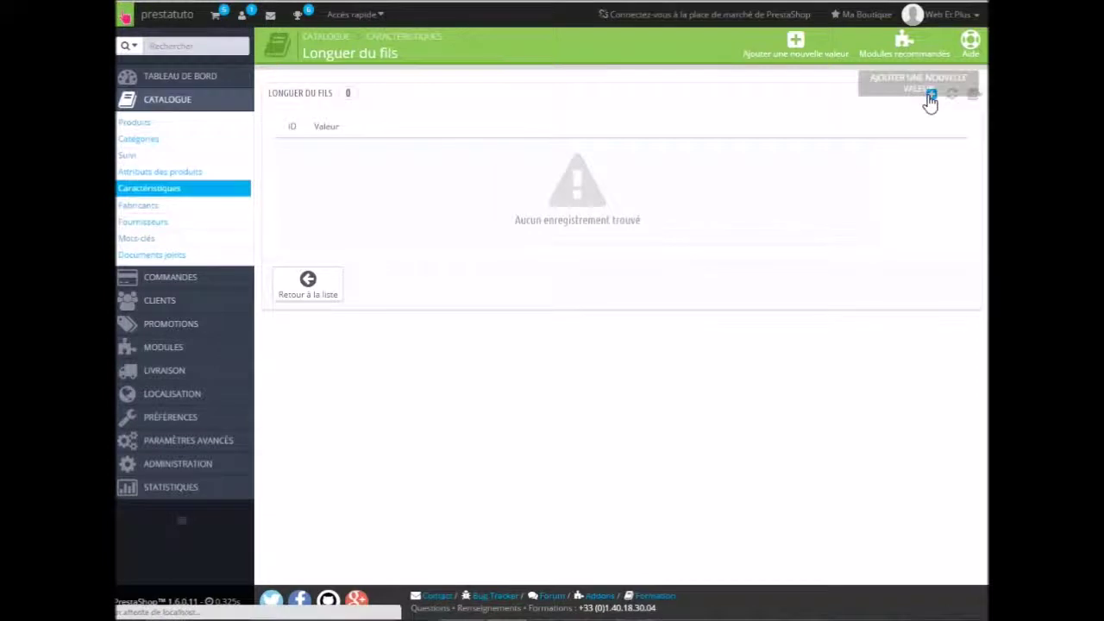
{"action": "left_click", "coordinate": [466, 155]}
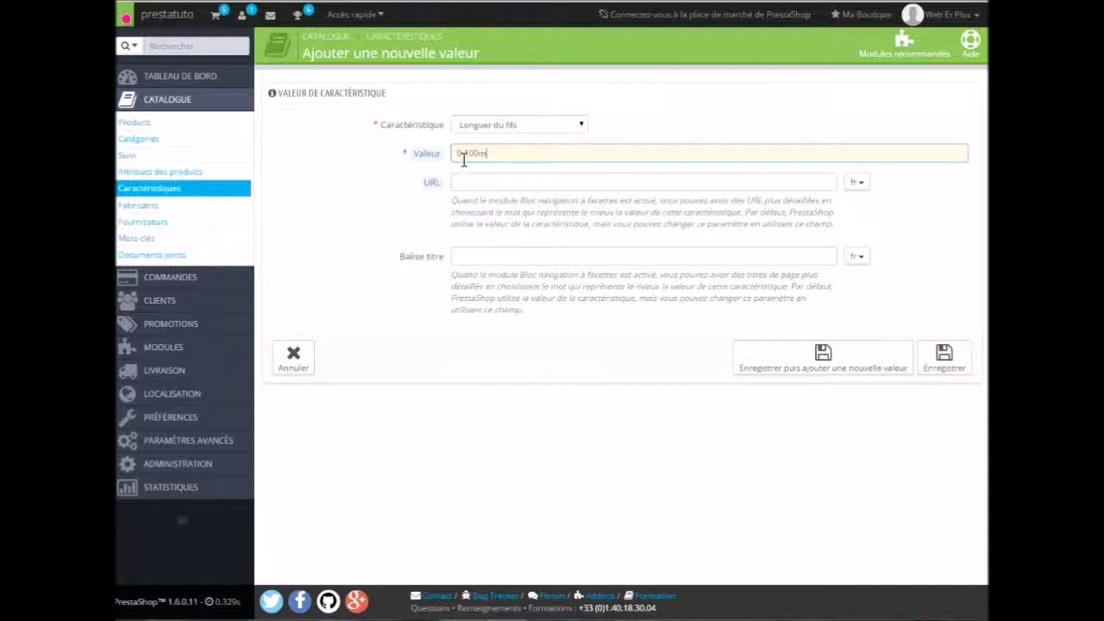
{"action": "left_click", "coordinate": [842, 367]}
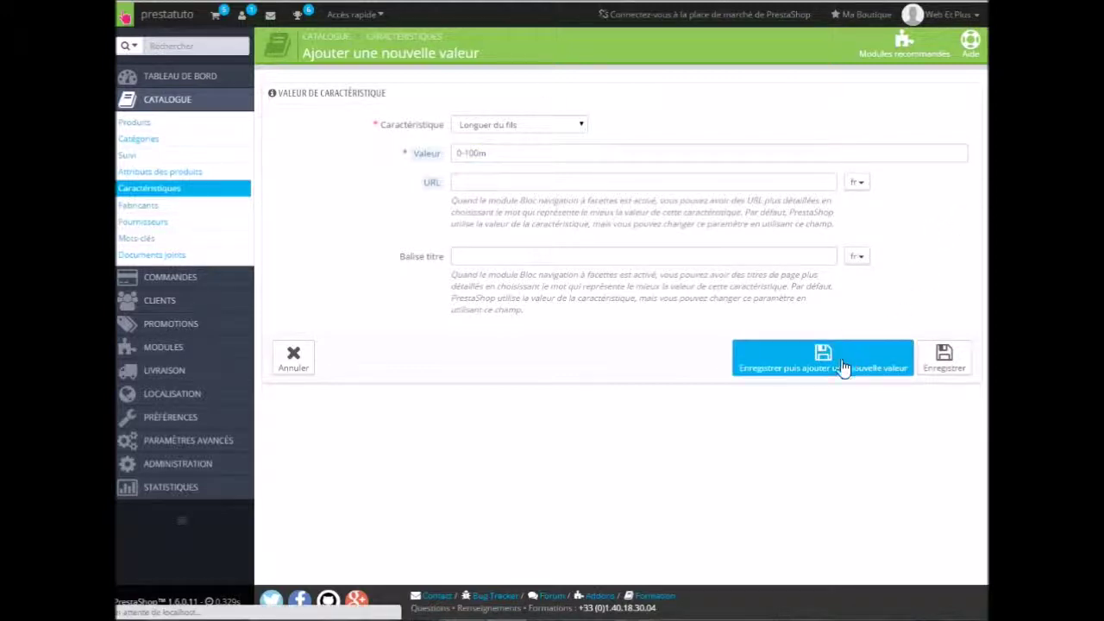
{"action": "left_click", "coordinate": [514, 160]}
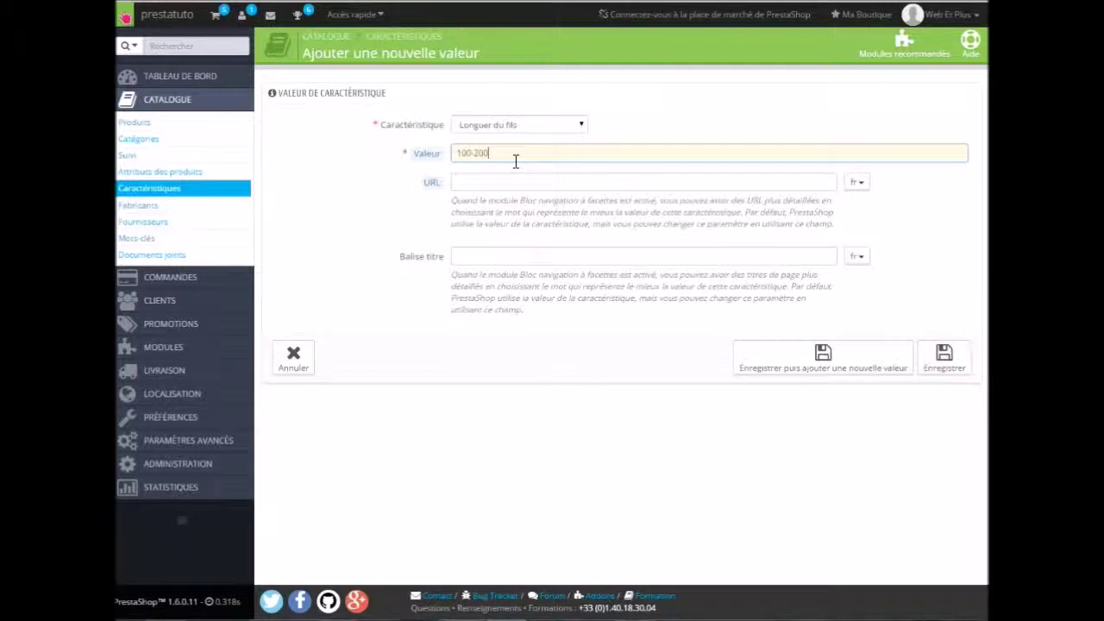
{"action": "left_click", "coordinate": [822, 357]}
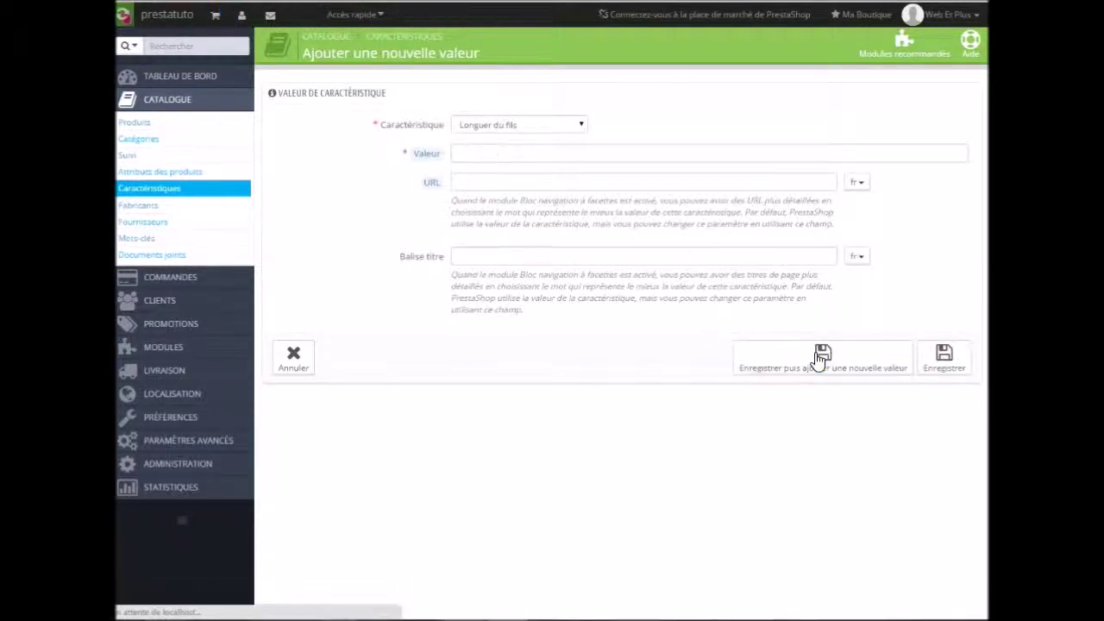
{"action": "left_click", "coordinate": [540, 155]}
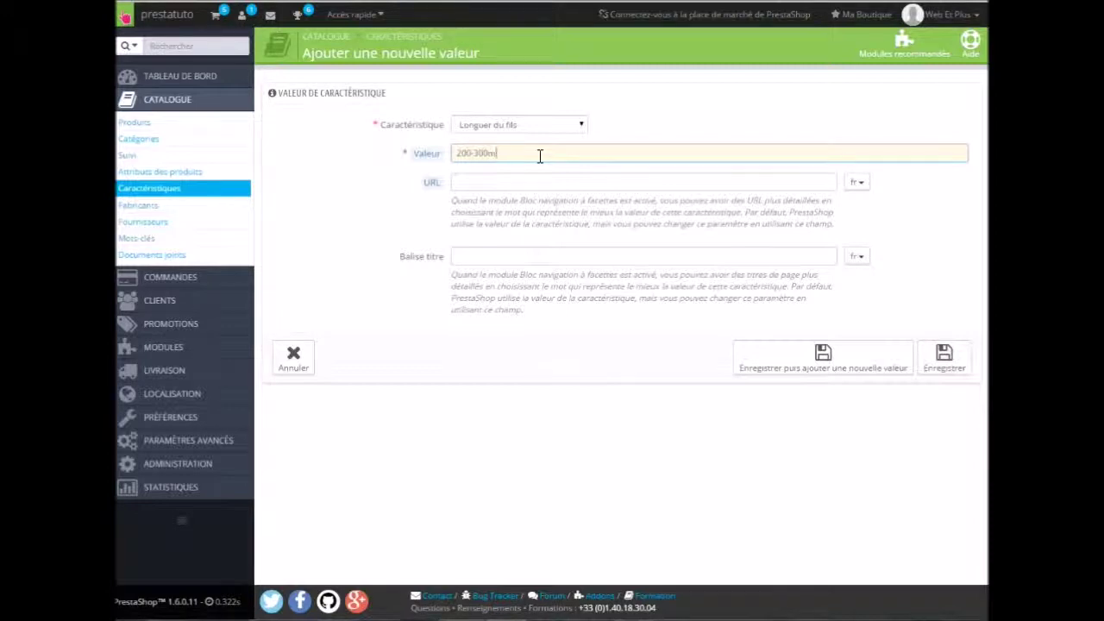
{"action": "left_click", "coordinate": [890, 370]}
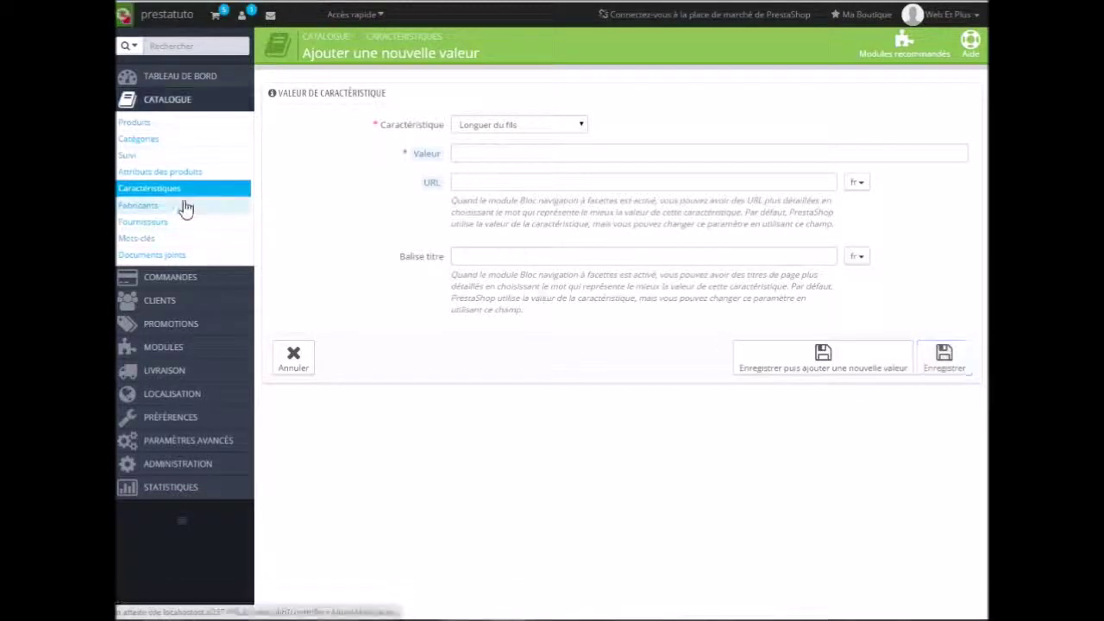
Step: In the features of the product Fils, set "Longuer du fils" to the predefined value 100-200m
{"action": "left_click", "coordinate": [131, 126]}
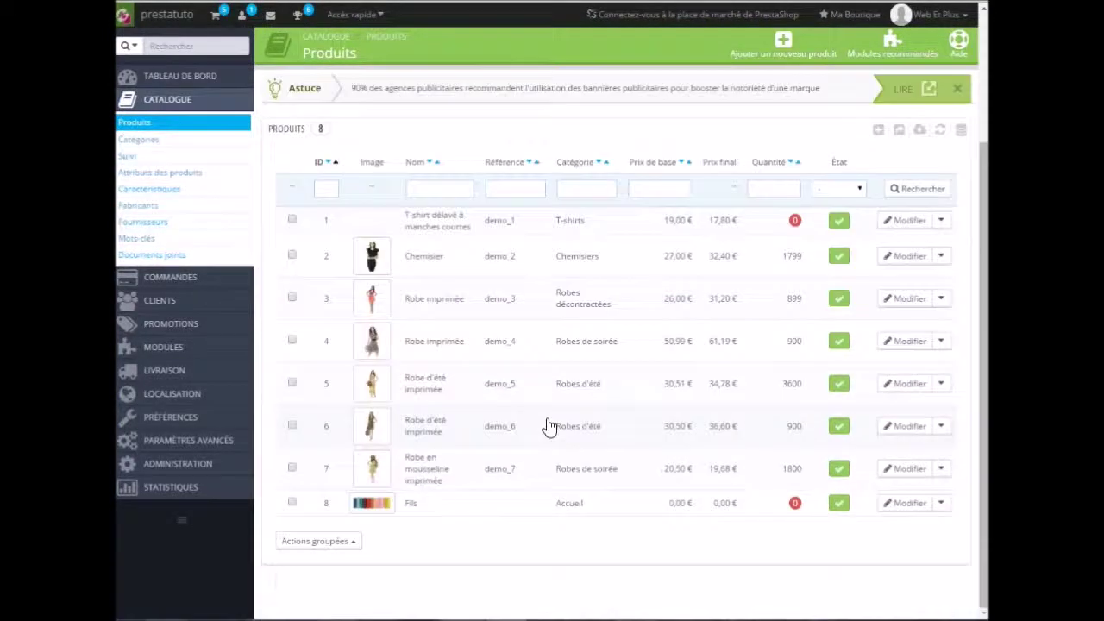
{"action": "left_click", "coordinate": [440, 516]}
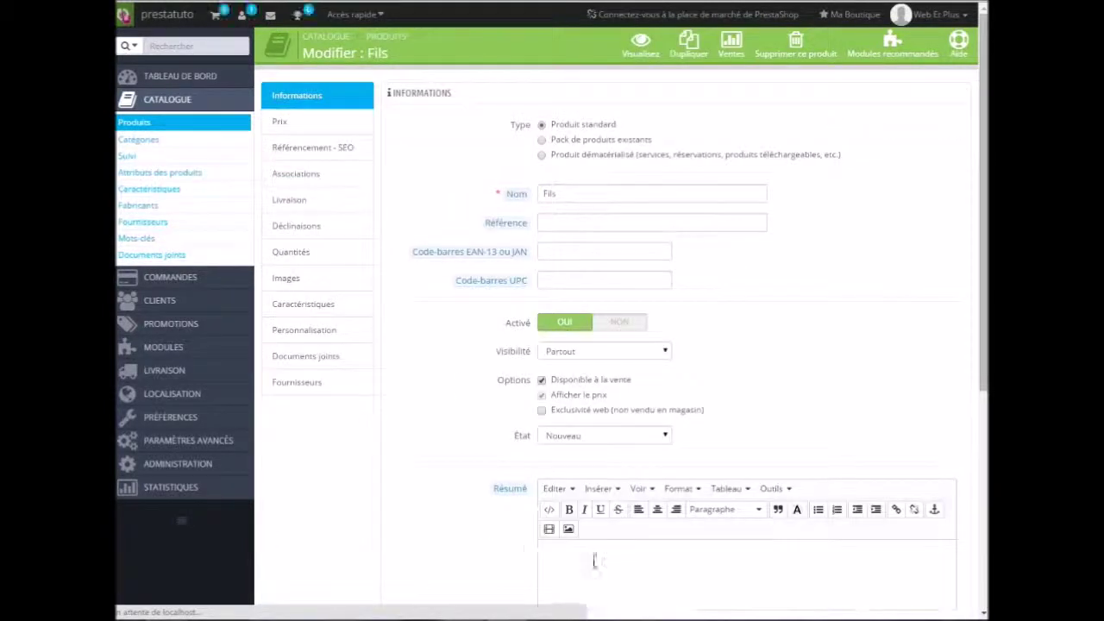
{"action": "left_click", "coordinate": [307, 307]}
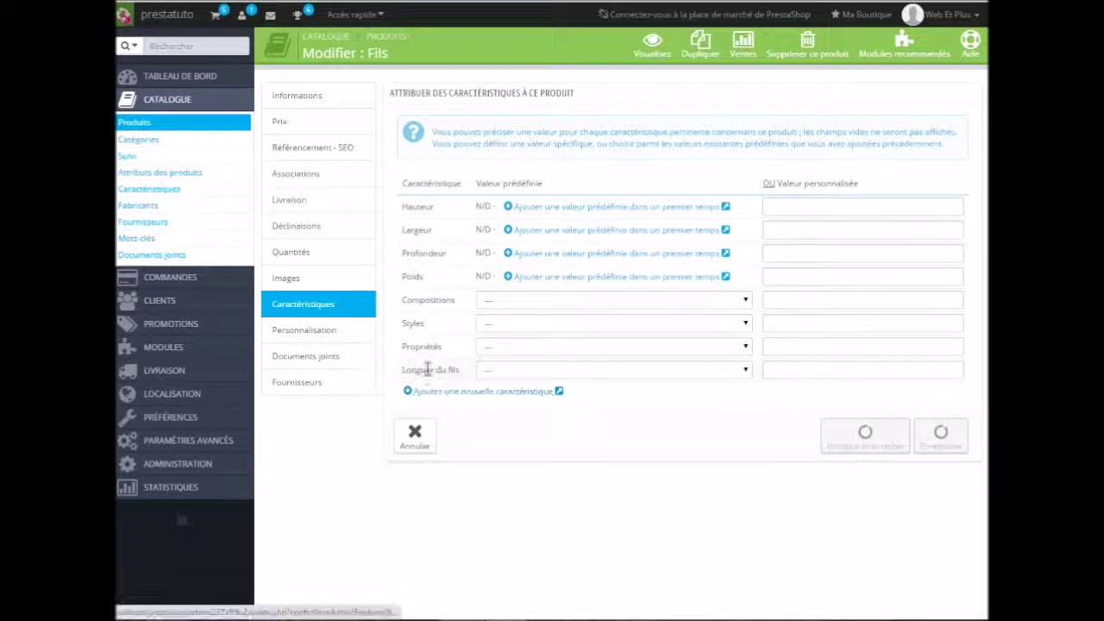
{"action": "left_click", "coordinate": [717, 370]}
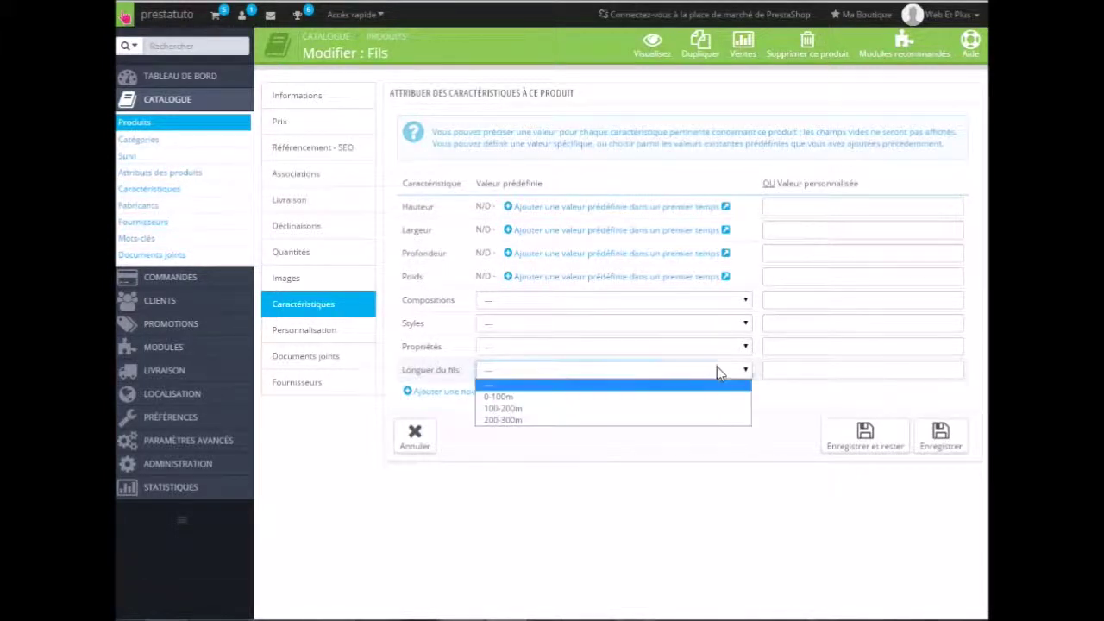
{"action": "left_click", "coordinate": [500, 408]}
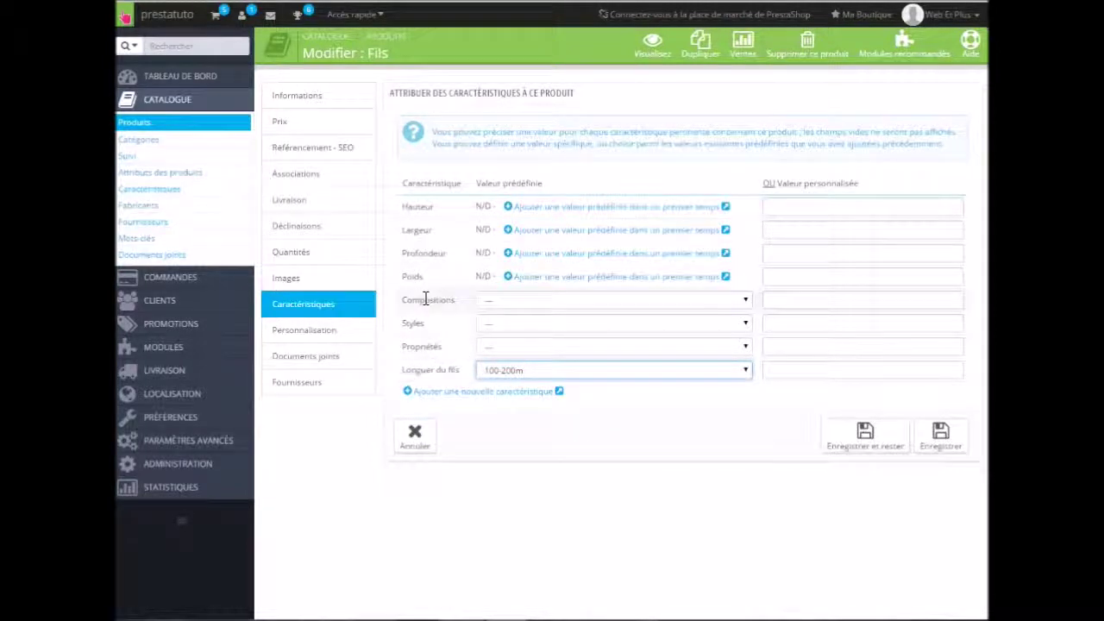
Step: Look through the predefined values offered for the Propriétés, Styles and Compositions features of the product
{"action": "left_click", "coordinate": [501, 350]}
{"action": "left_click", "coordinate": [502, 350]}
{"action": "left_click", "coordinate": [510, 325]}
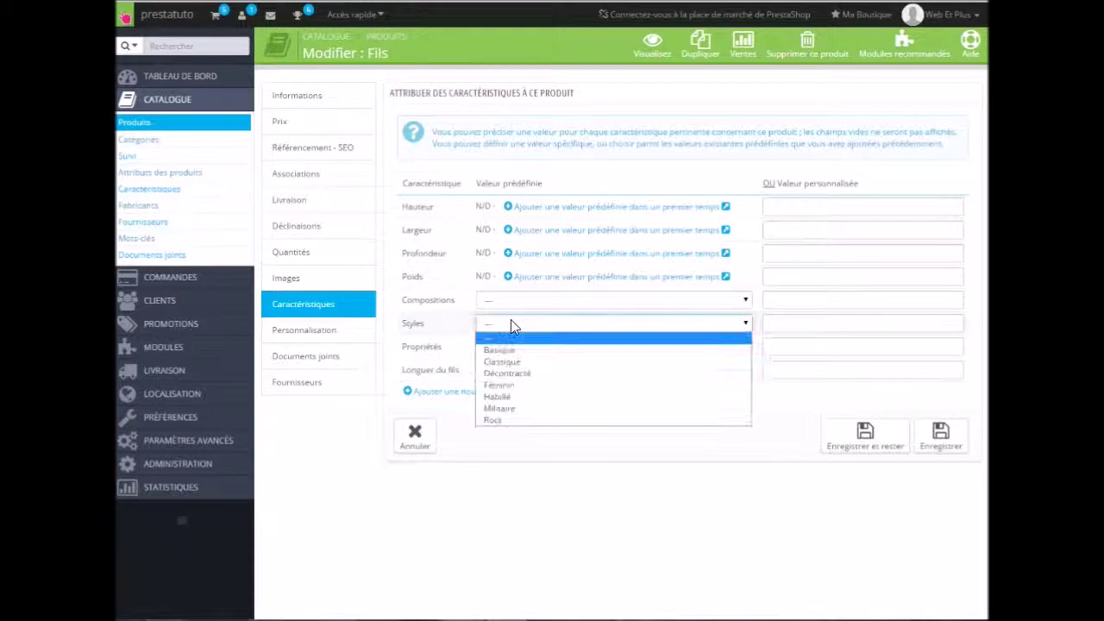
{"action": "left_click", "coordinate": [510, 300]}
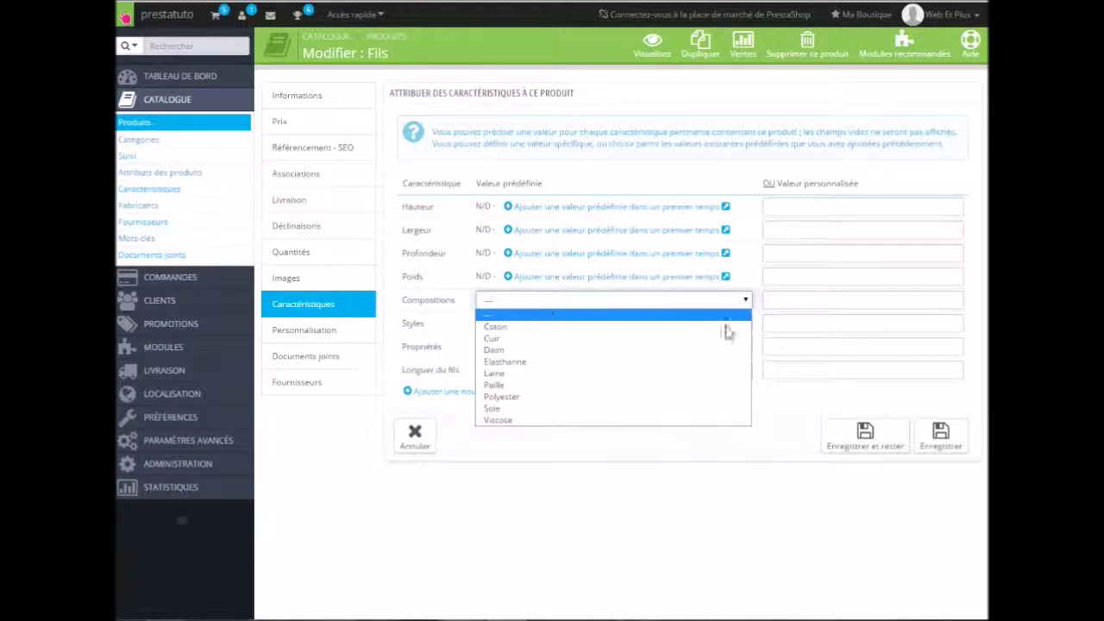
Step: Give the product Fils the custom Styles value Vintage and save it while staying on its features page
{"action": "left_click", "coordinate": [774, 323]}
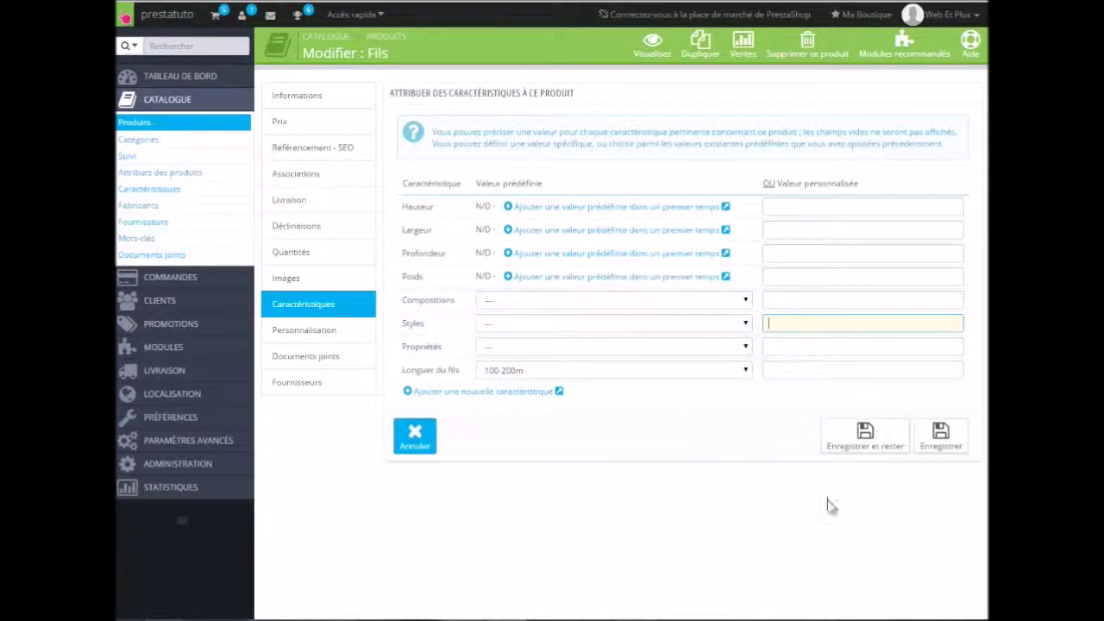
{"action": "left_click", "coordinate": [659, 325]}
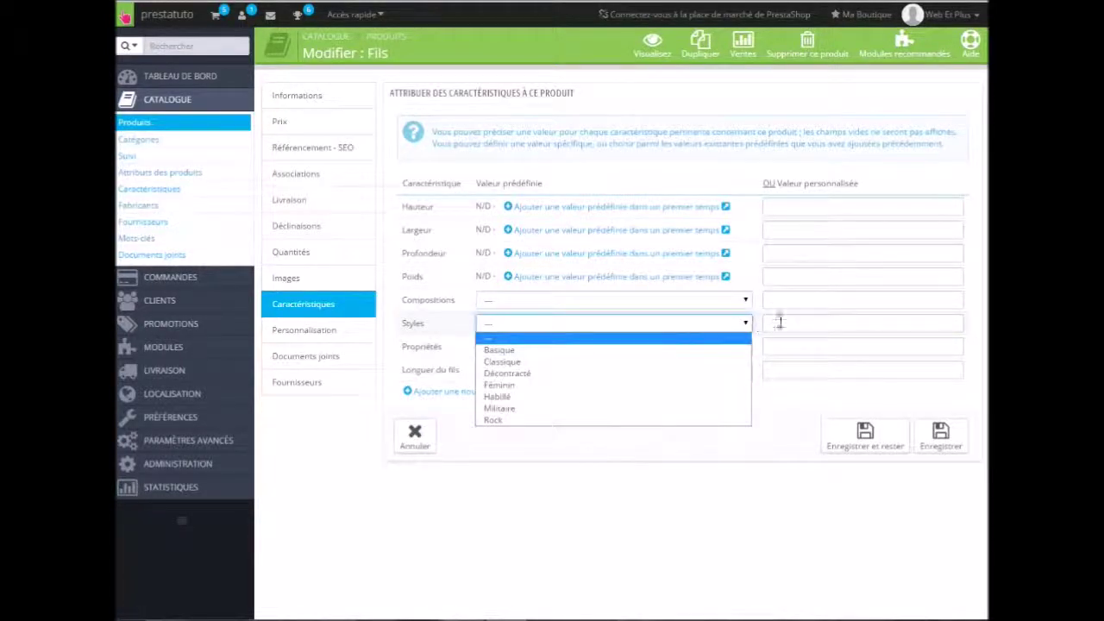
{"action": "left_click", "coordinate": [906, 325]}
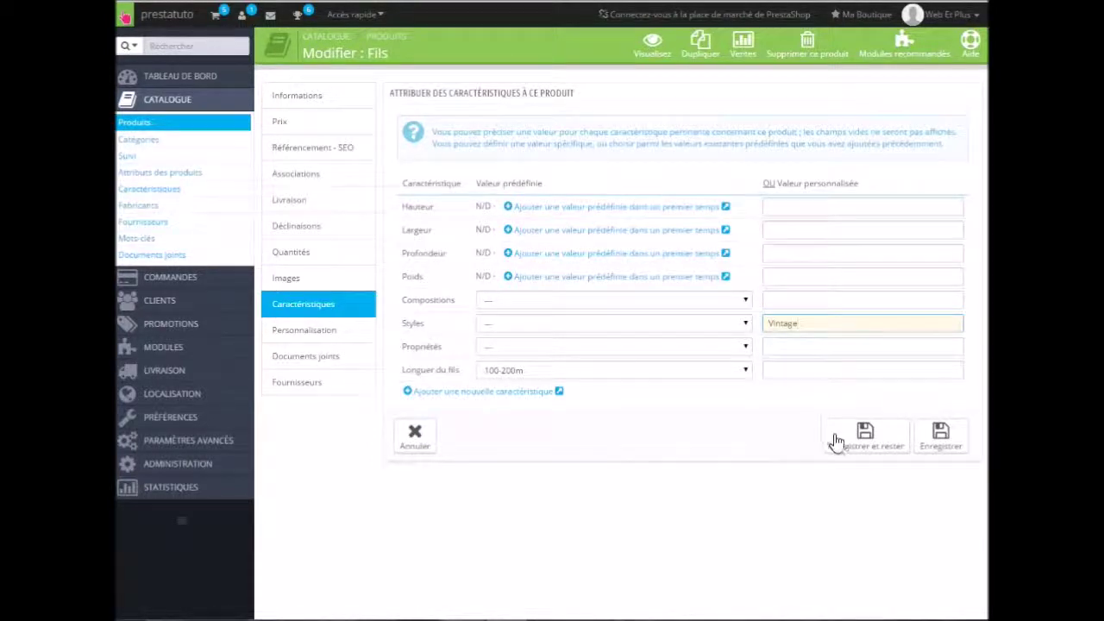
{"action": "left_click", "coordinate": [866, 449]}
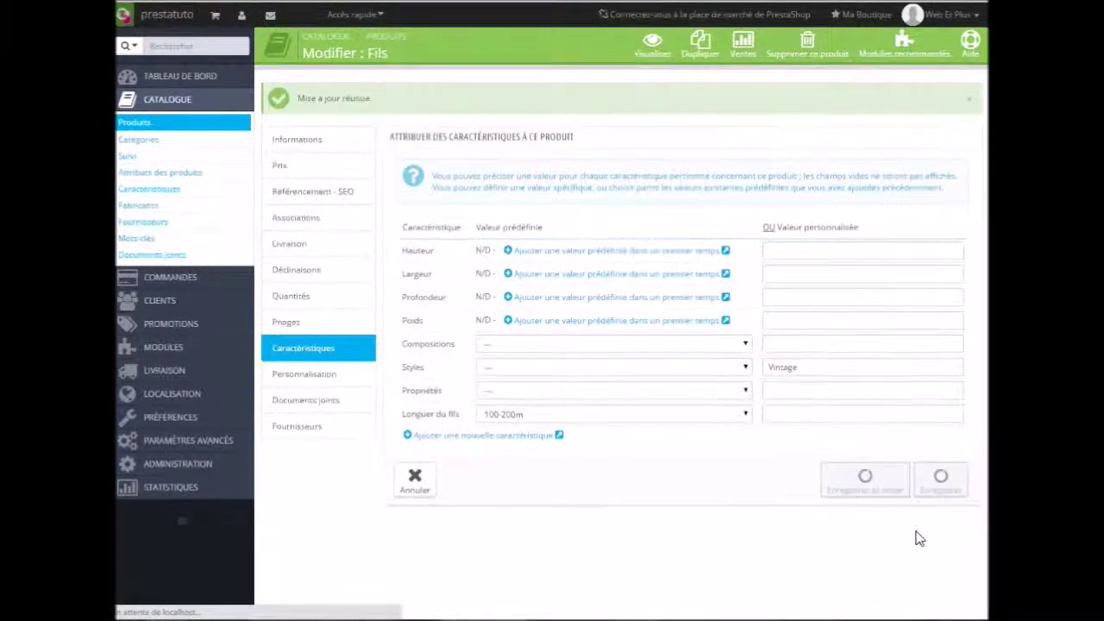
Step: Switch to the shop's storefront, search for "fils" and open the Fils product page
{"action": "left_click", "coordinate": [681, 54]}
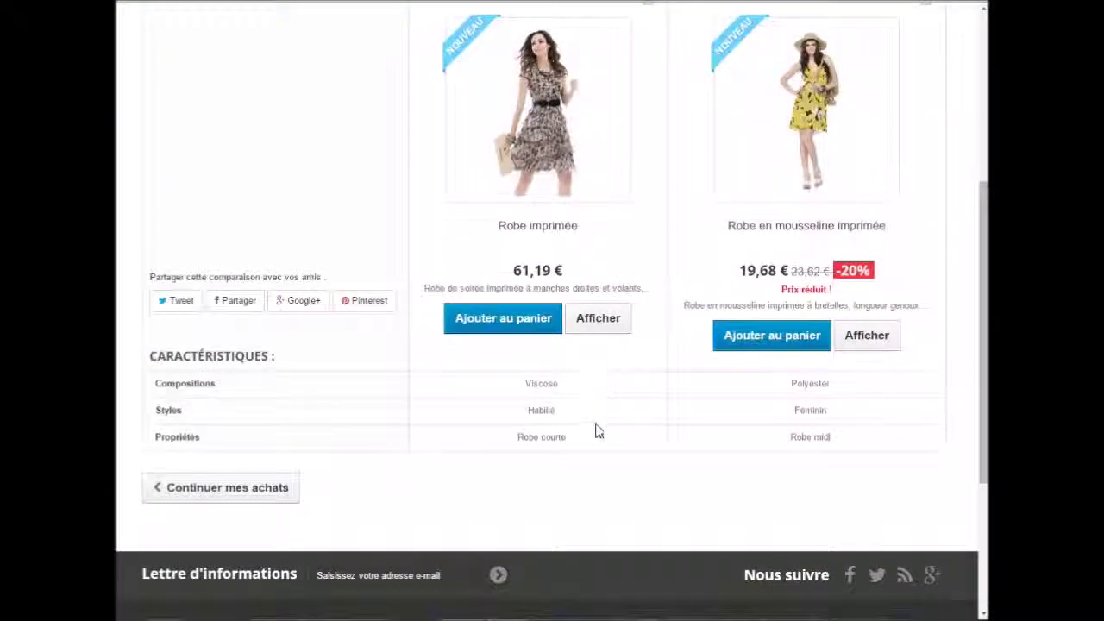
{"action": "scroll", "coordinate": [595, 431], "scroll_direction": "up", "scroll_amount": 4}
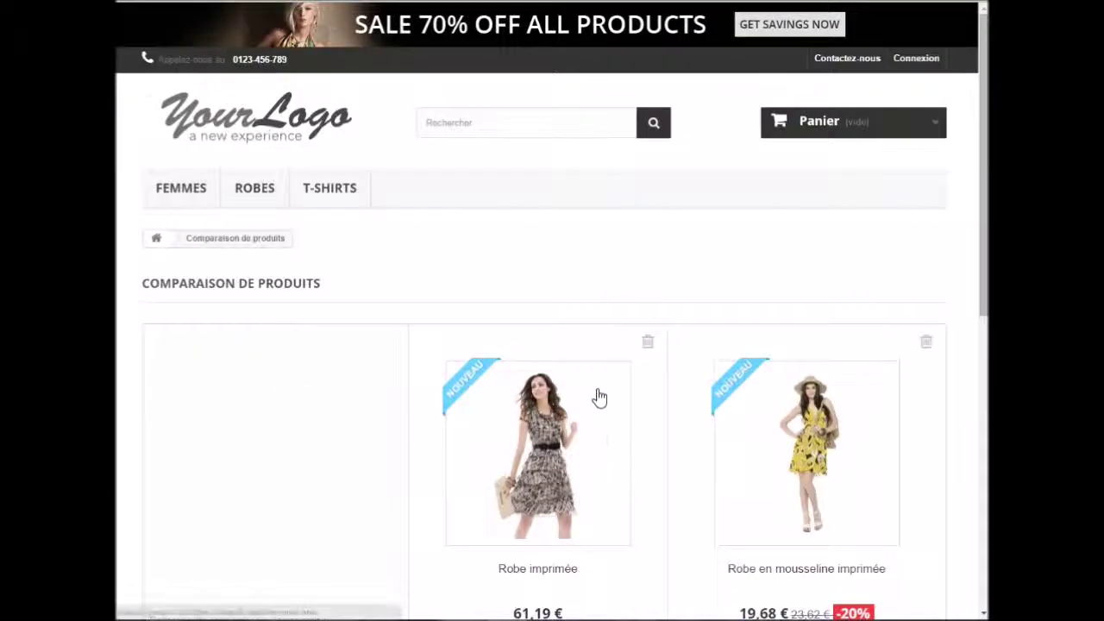
{"action": "left_click", "coordinate": [511, 127]}
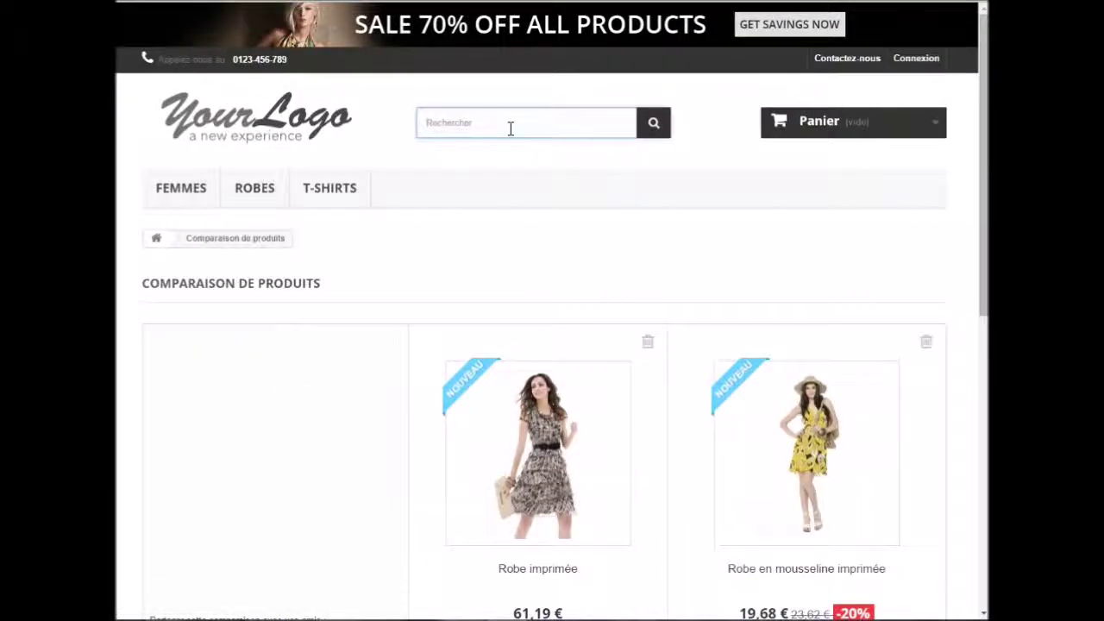
{"action": "type", "text": "fils"}
{"action": "key", "text": "Return"}
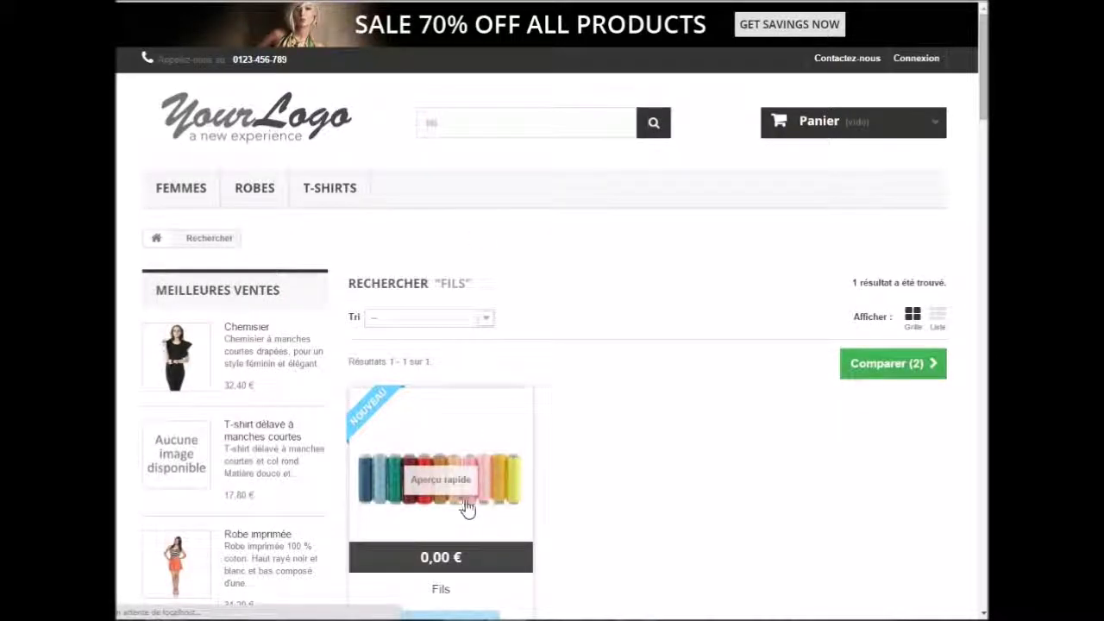
{"action": "left_click", "coordinate": [468, 509]}
Step: Check the Styles and Longuer du fils entries in the product's technical sheet, and return to the PrestaShop back office
{"action": "scroll", "coordinate": [581, 487], "scroll_direction": "down", "scroll_amount": 5}
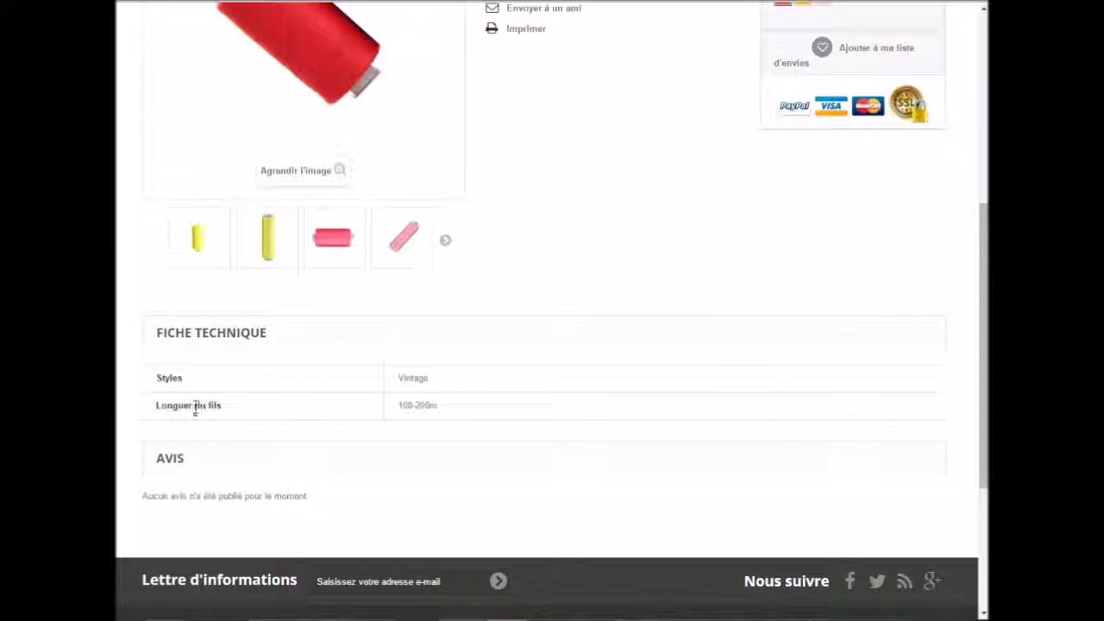
{"action": "scroll", "coordinate": [552, 405], "scroll_direction": "down", "scroll_amount": 3}
{"action": "scroll", "coordinate": [540, 451], "scroll_direction": "up", "scroll_amount": 8}
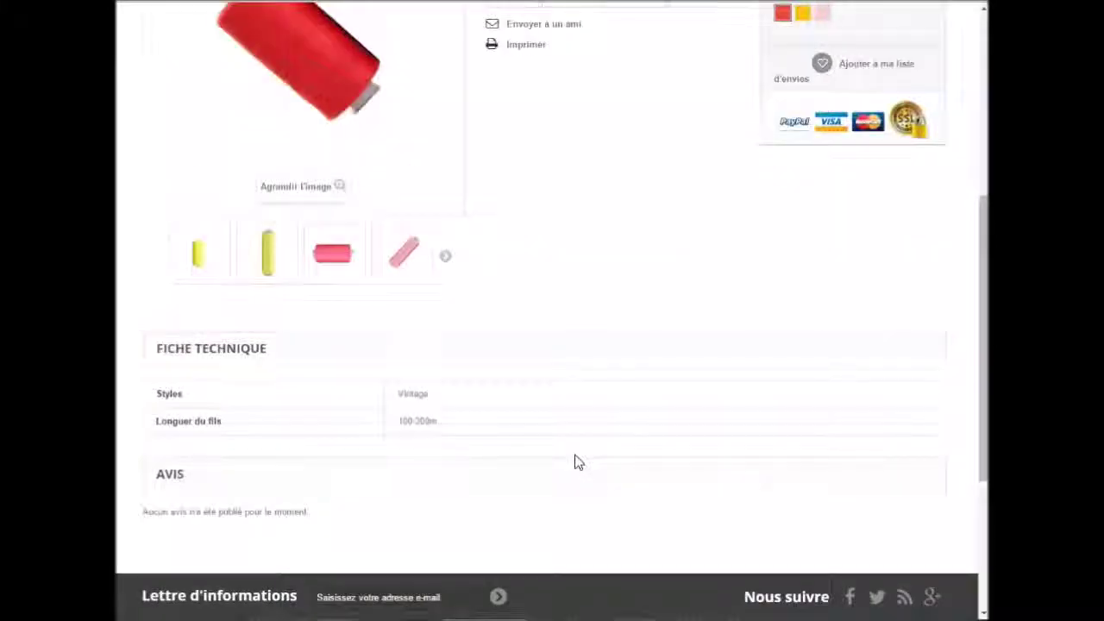
{"action": "left_click", "coordinate": [297, 2]}
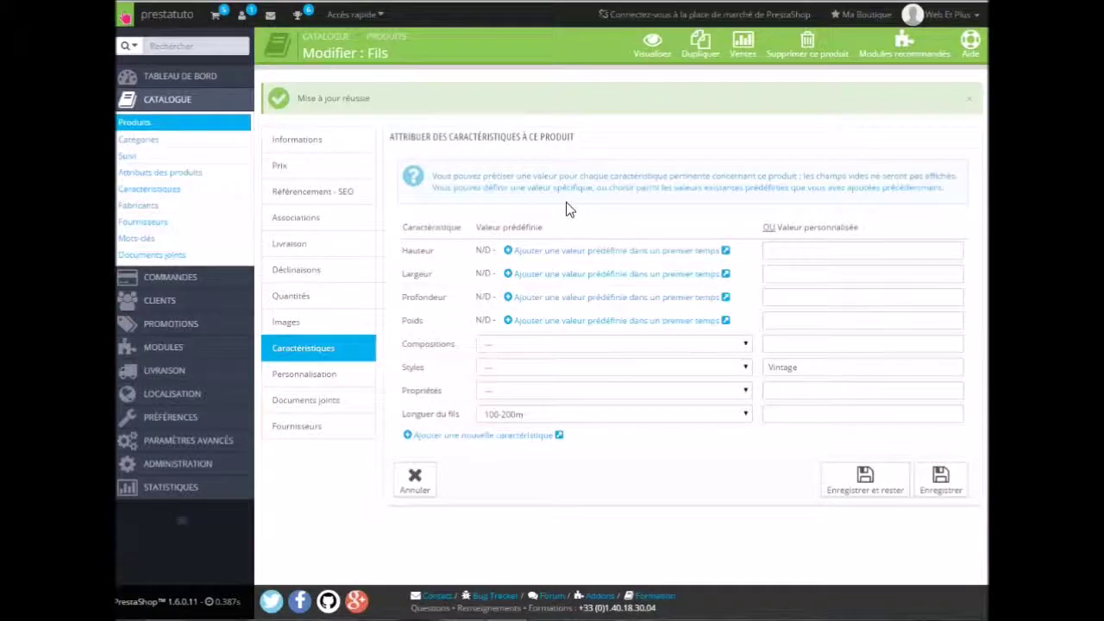